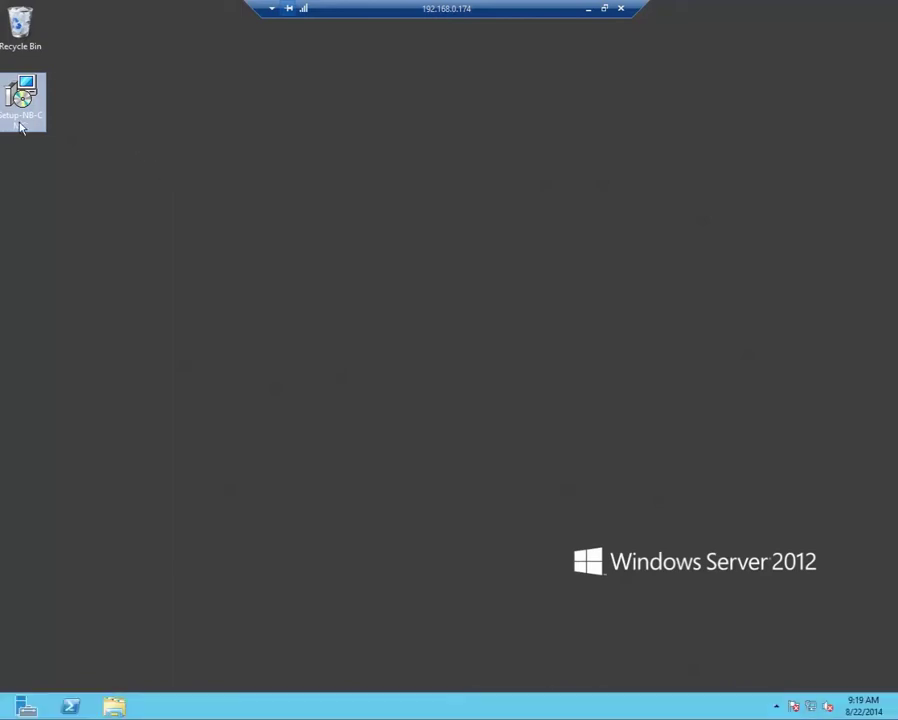
Launch the Management Server download installer and install its required components
double_click(20, 124)
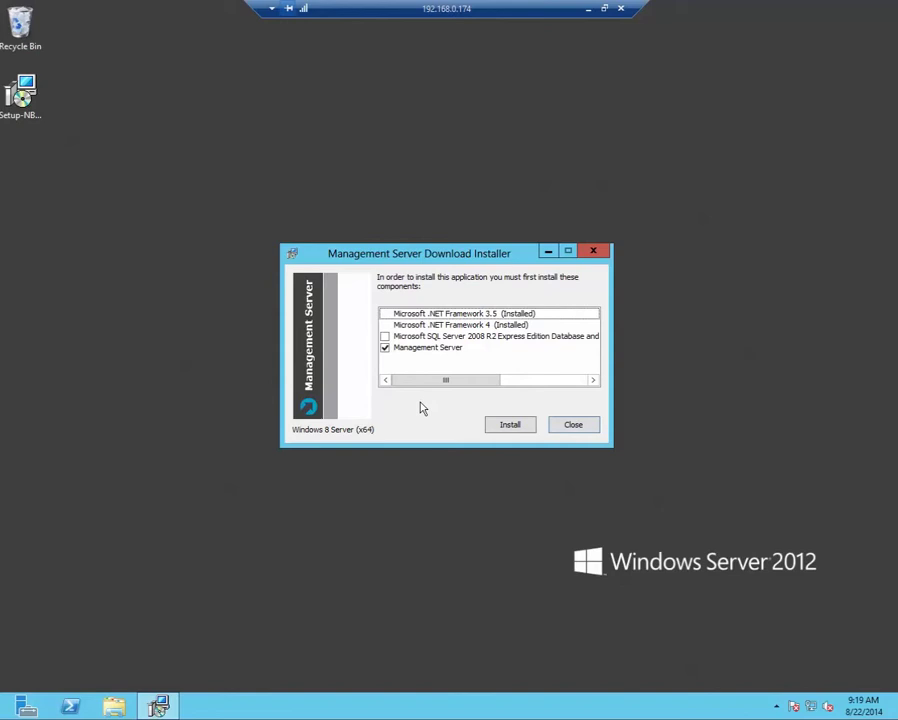
click(509, 424)
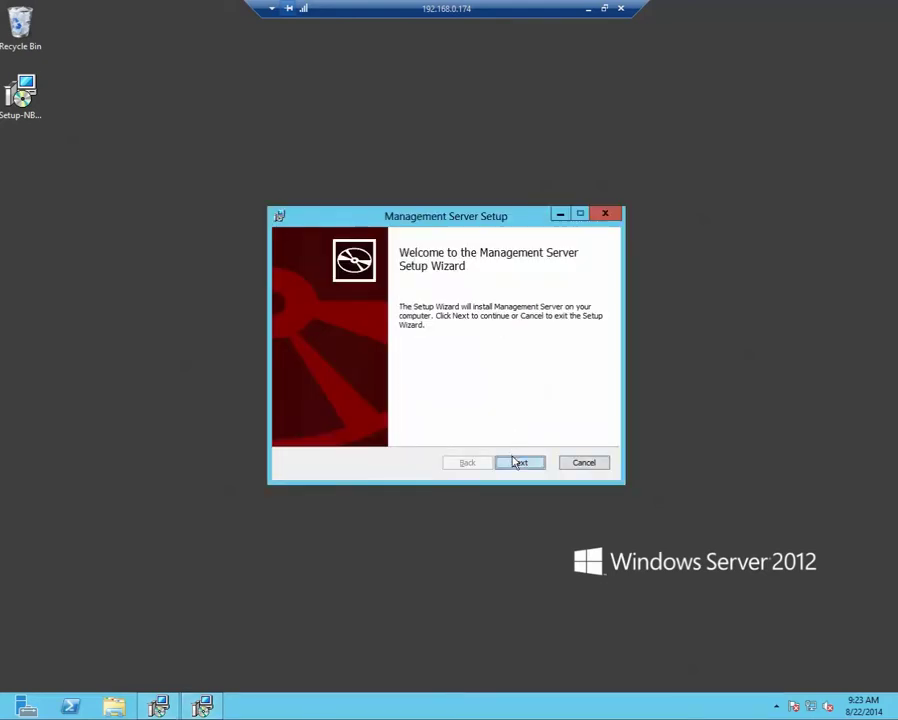
Accept the license agreement, keeping all features and SQLite as the database provider
click(518, 462)
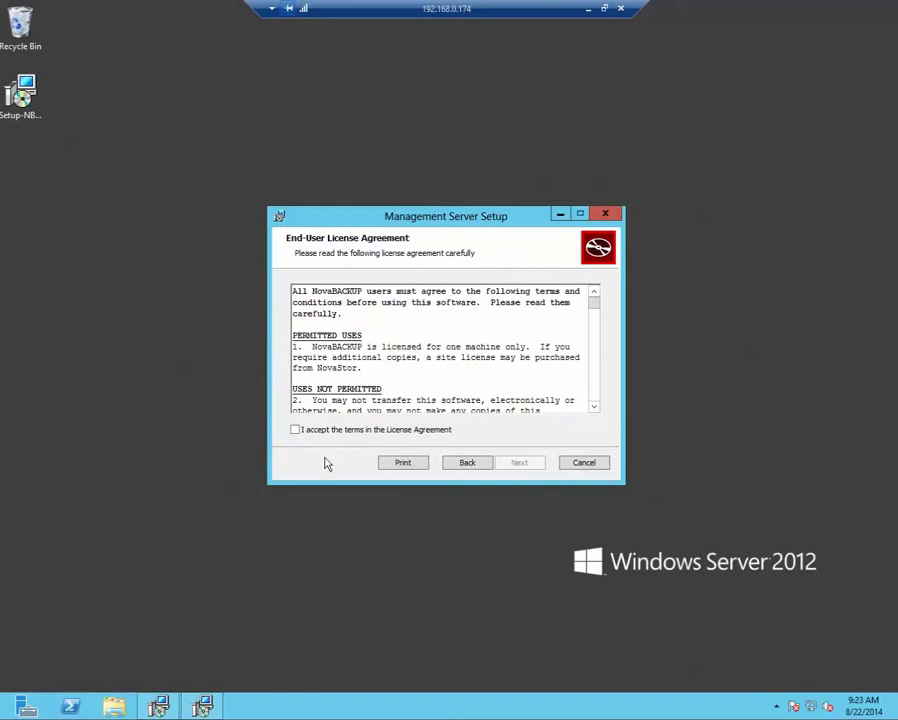
click(295, 430)
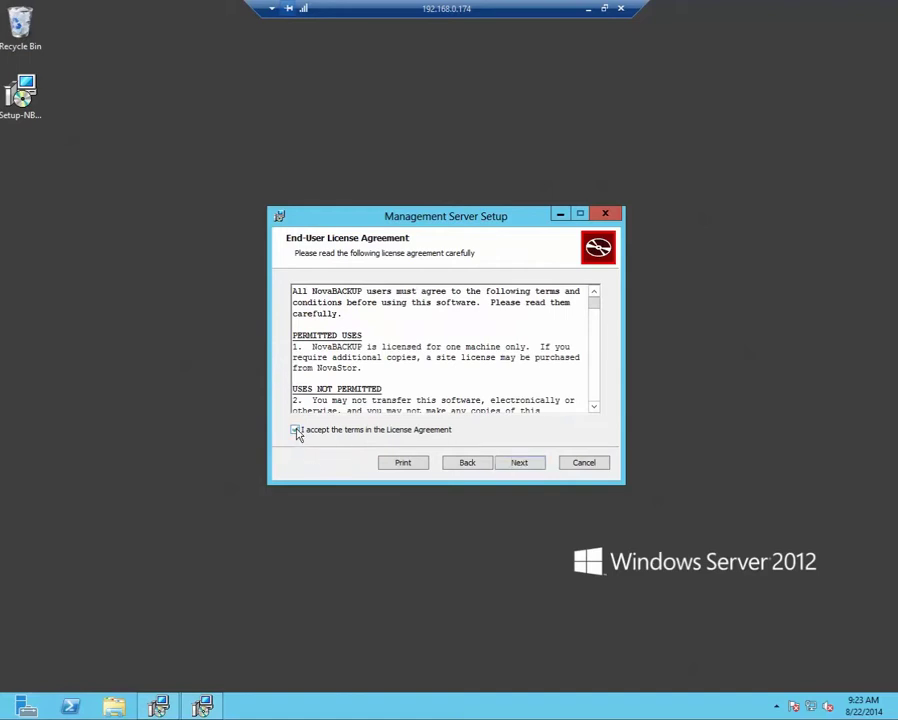
click(524, 465)
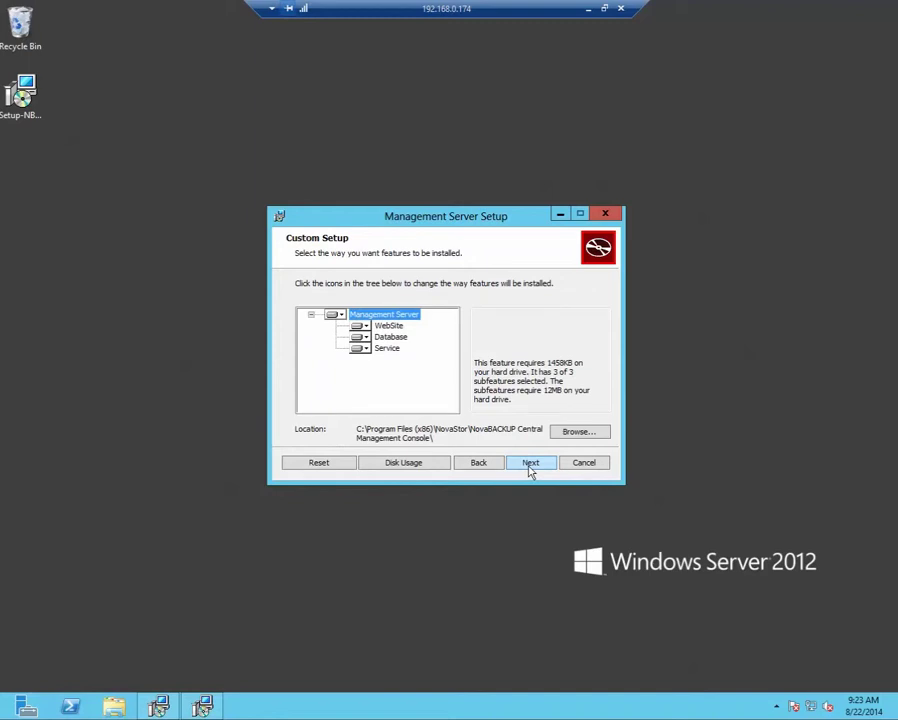
click(530, 465)
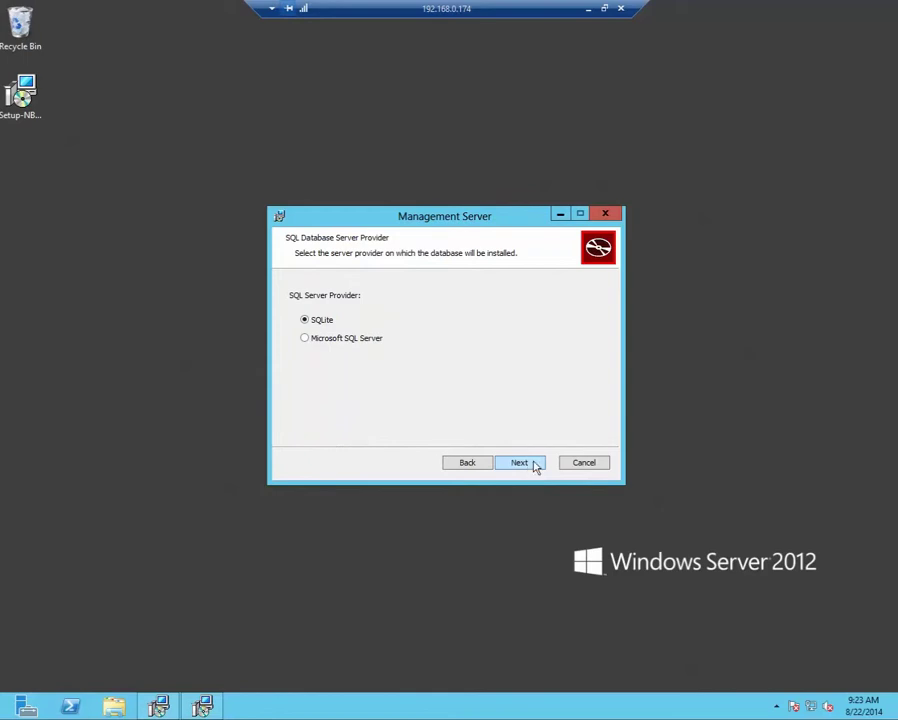
click(532, 464)
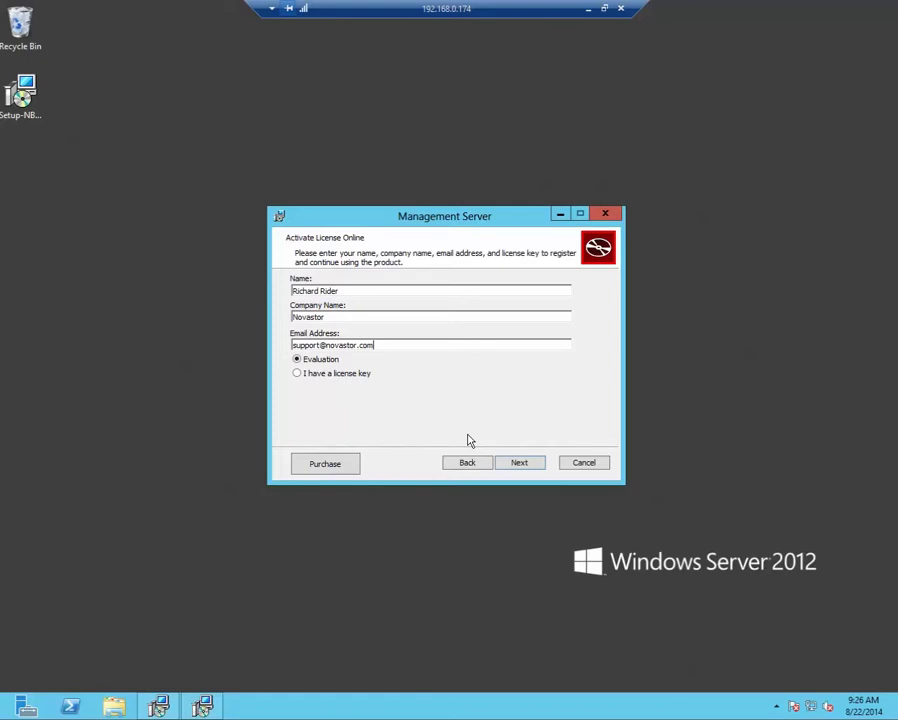
Install Management Server with the standalone web server, default port and server address
click(518, 461)
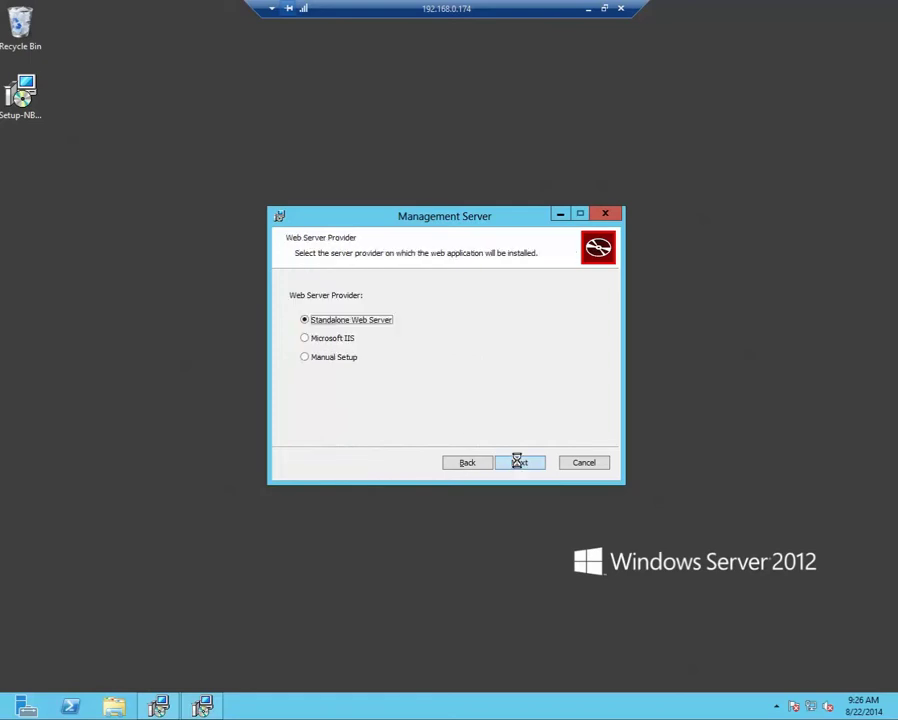
click(518, 462)
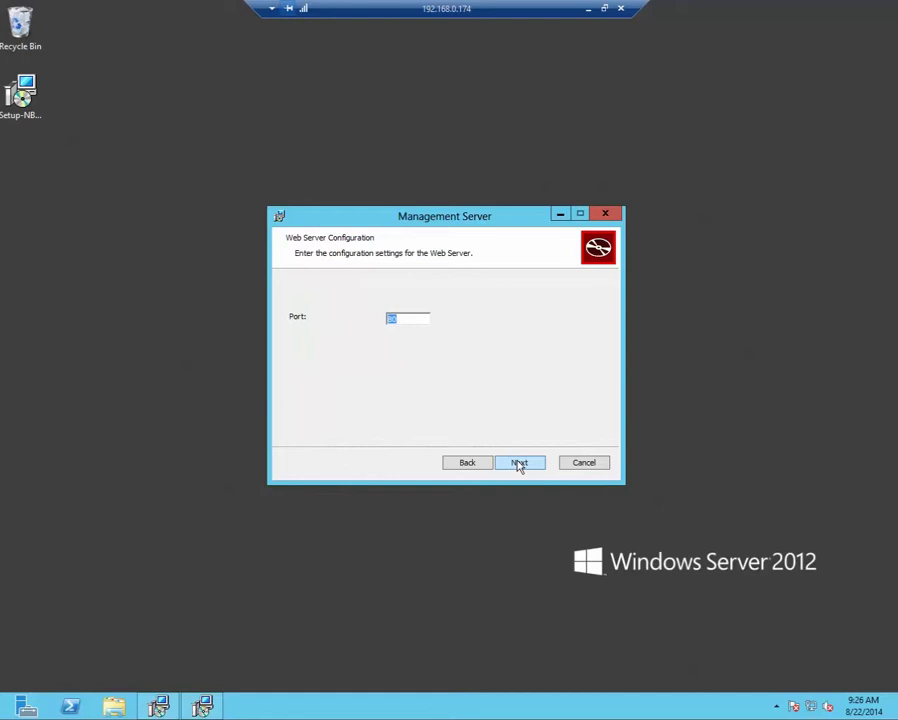
click(518, 462)
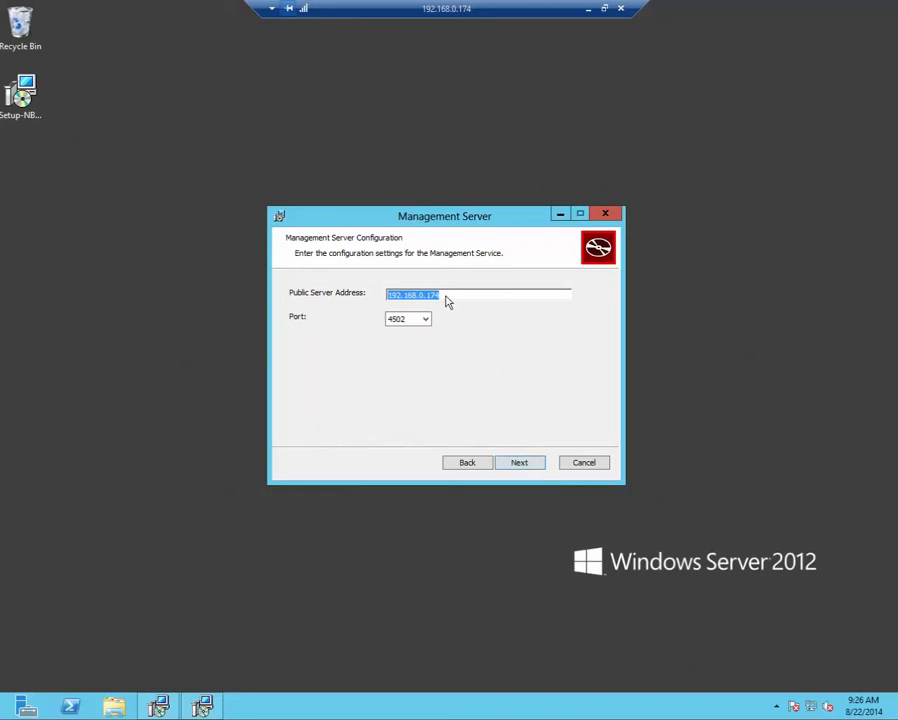
click(517, 464)
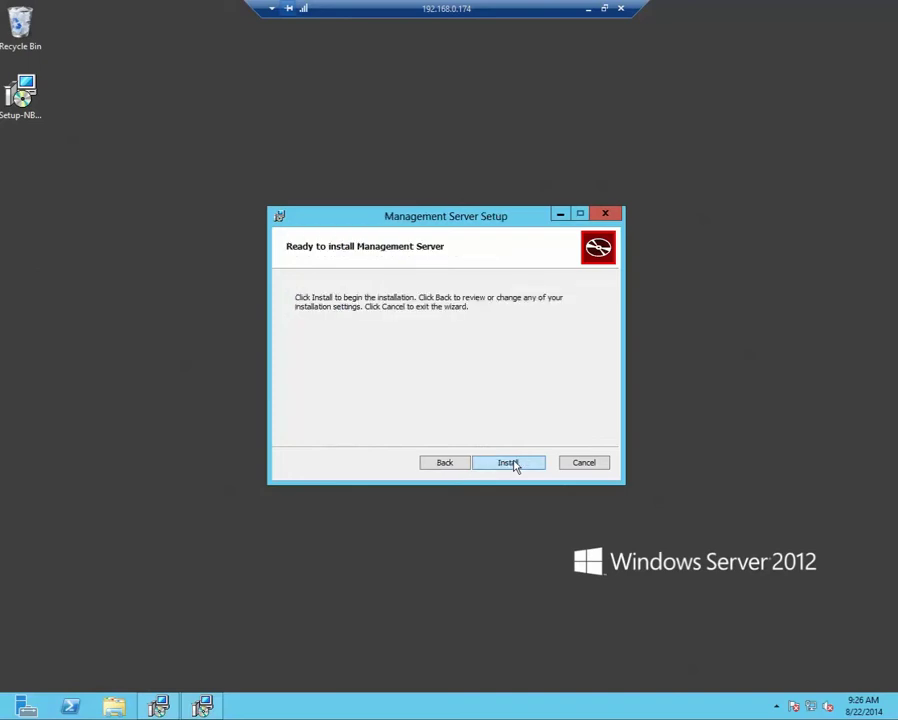
click(515, 465)
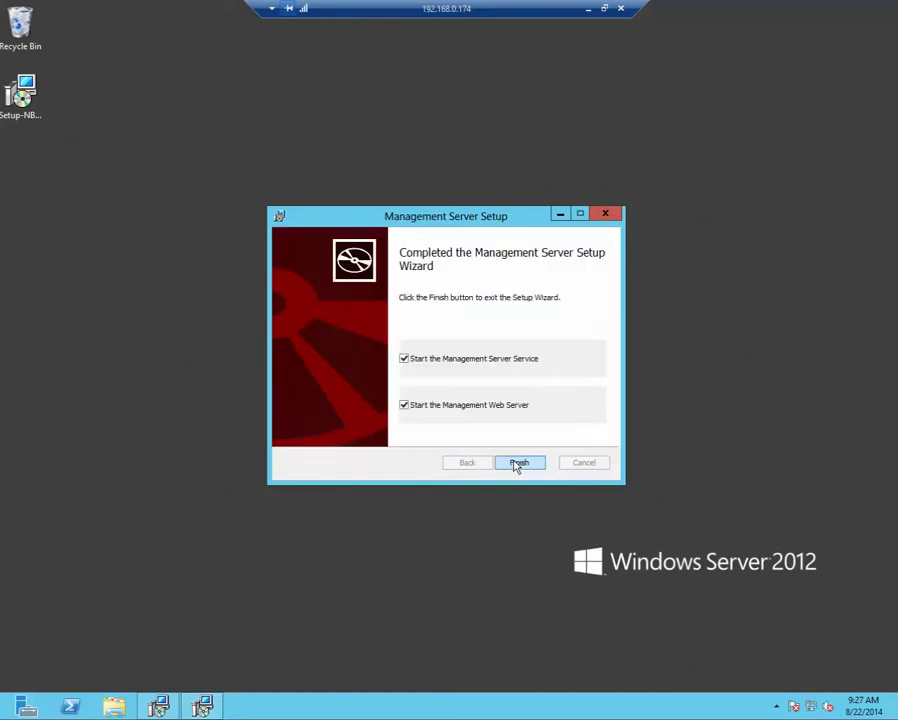
click(518, 463)
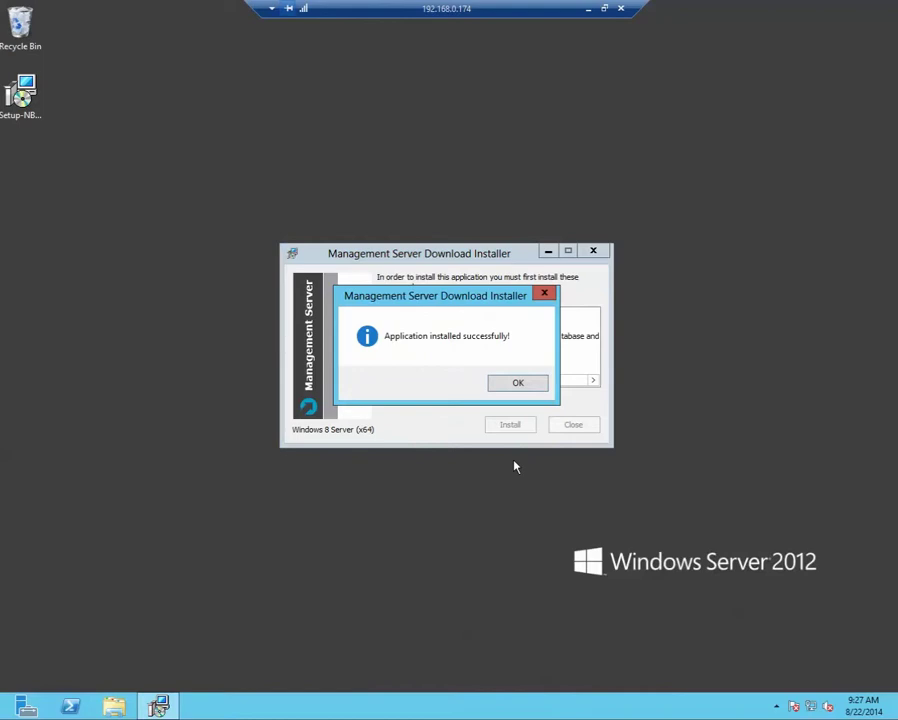
Close the installer and load the localhost address in Internet Explorer
click(516, 383)
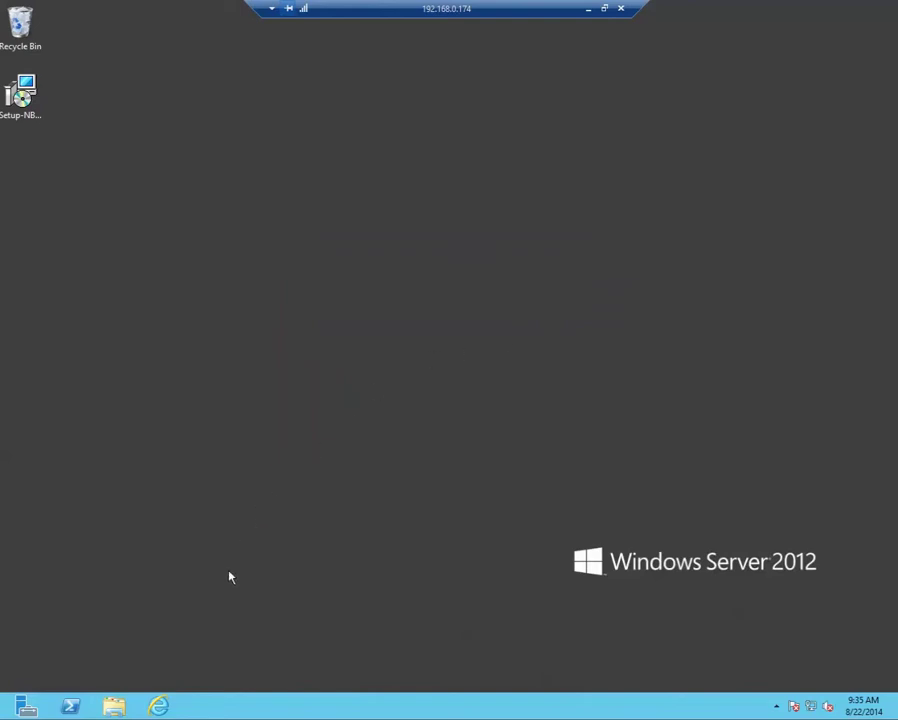
click(159, 706)
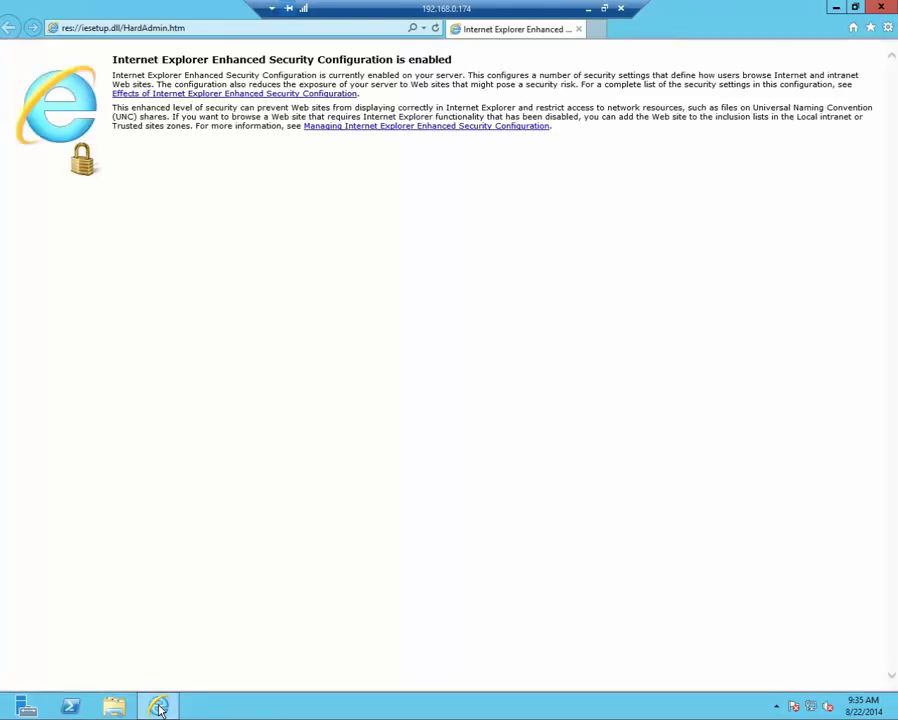
click(113, 30)
text(l)
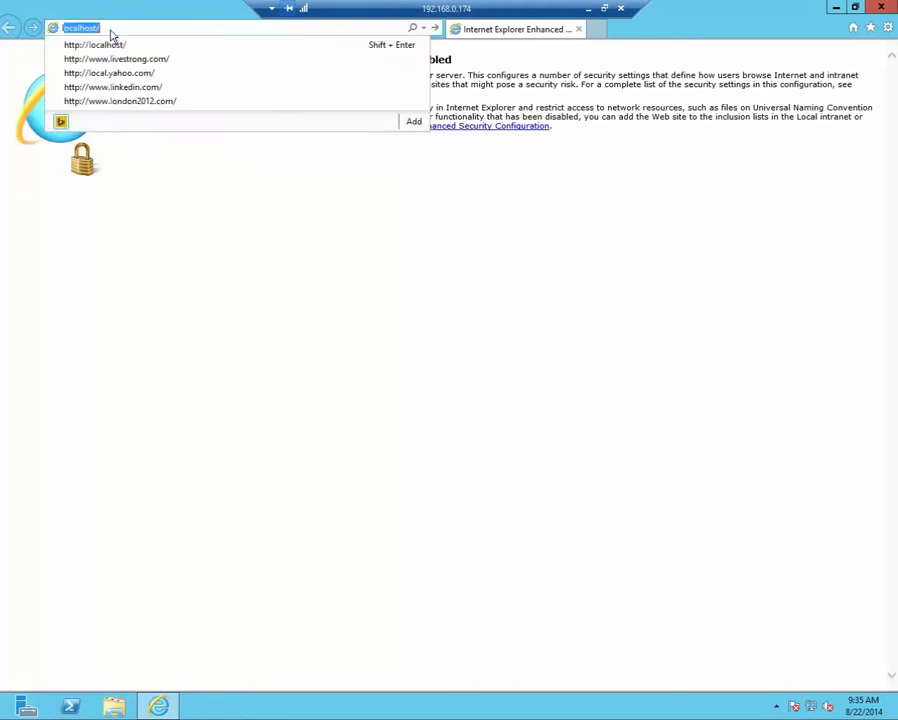
text(oca)
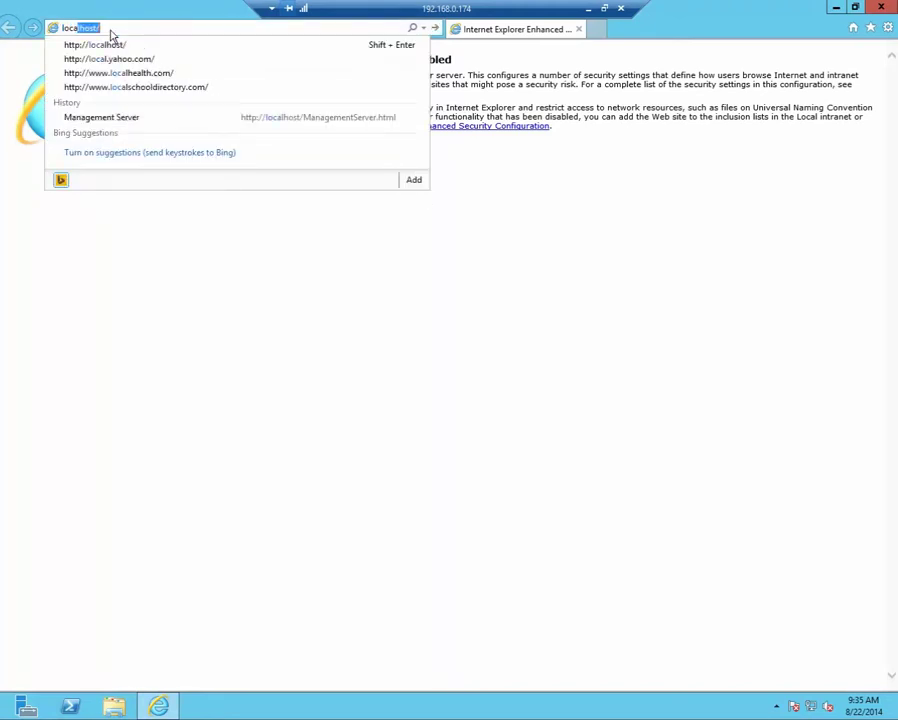
key(Down)
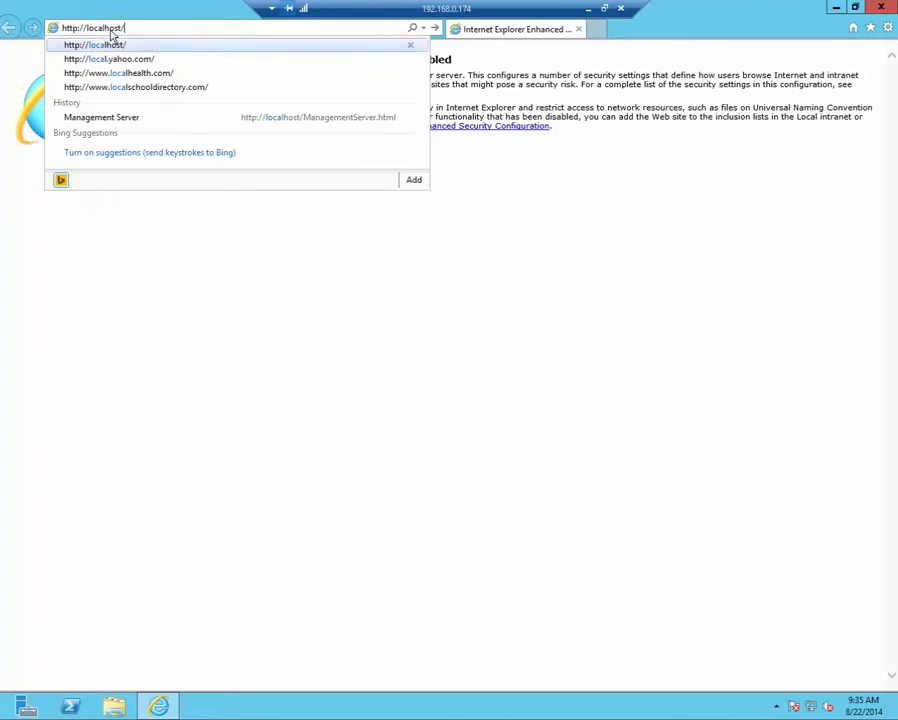
key(Return)
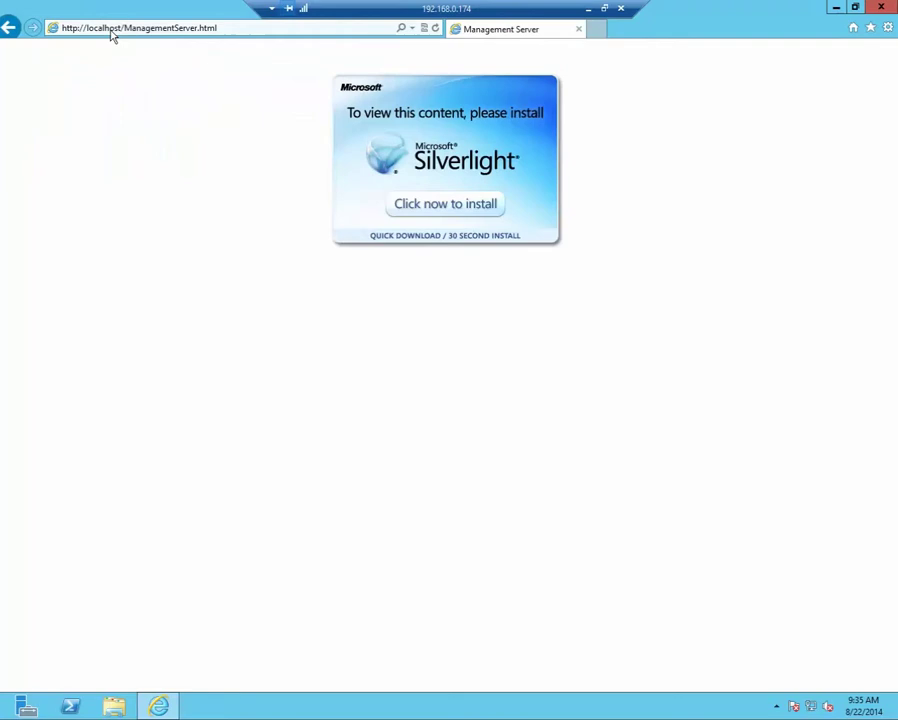
Download and run the Microsoft Silverlight installer to install Silverlight
click(445, 212)
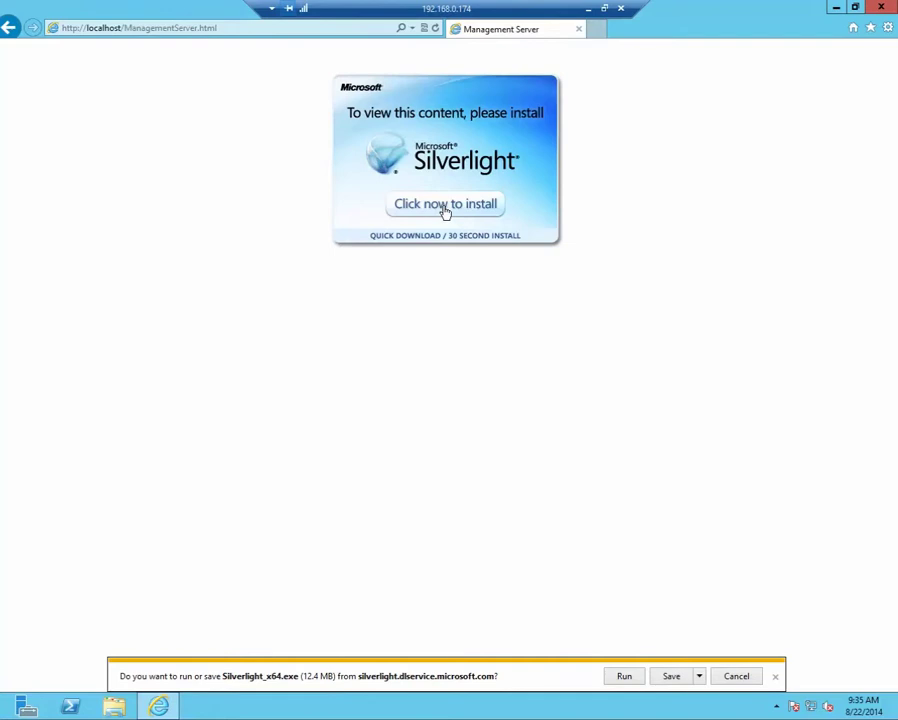
click(623, 678)
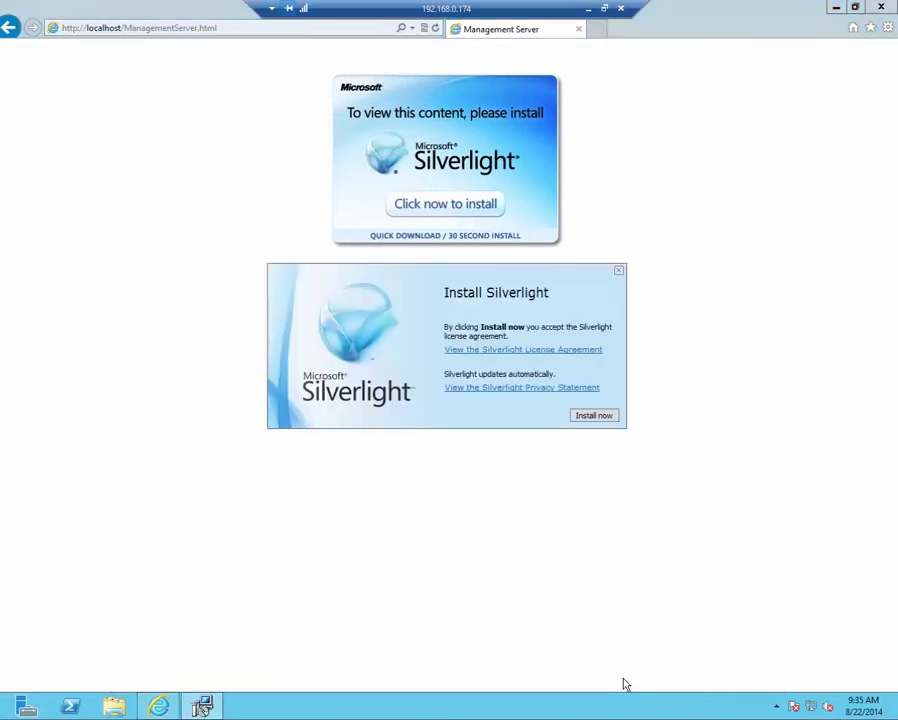
click(588, 416)
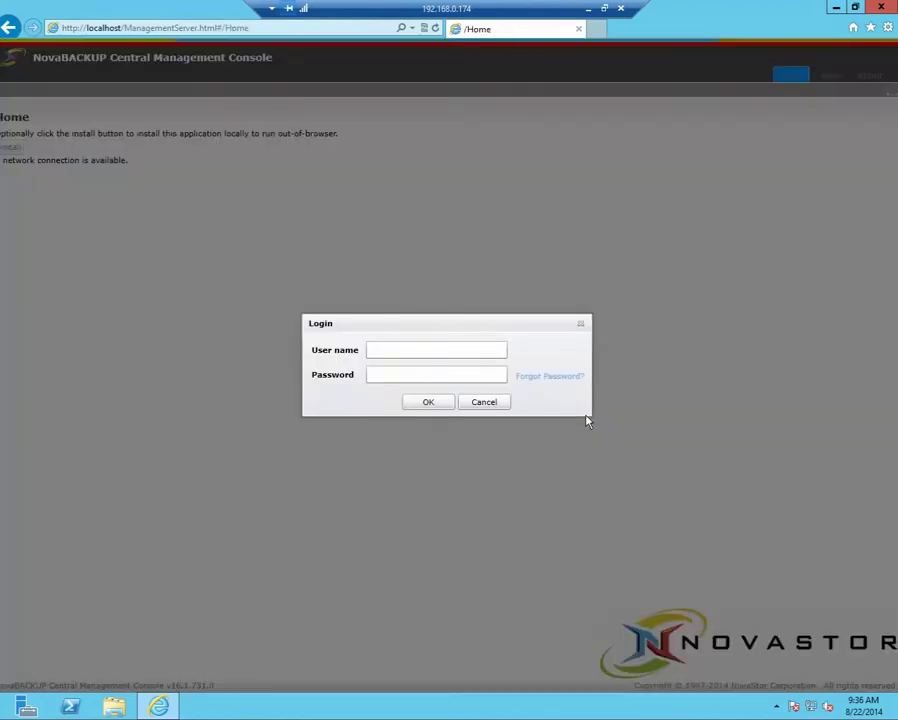
Log in to the console with user name admin and its password
click(428, 349)
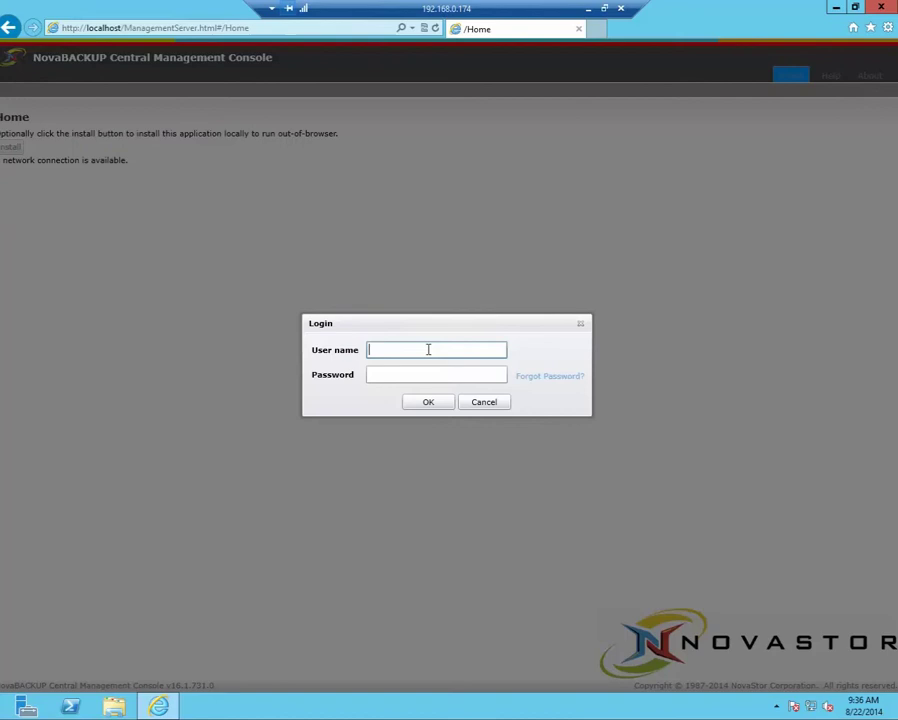
text(a)
text(dmin)
key(Tab)
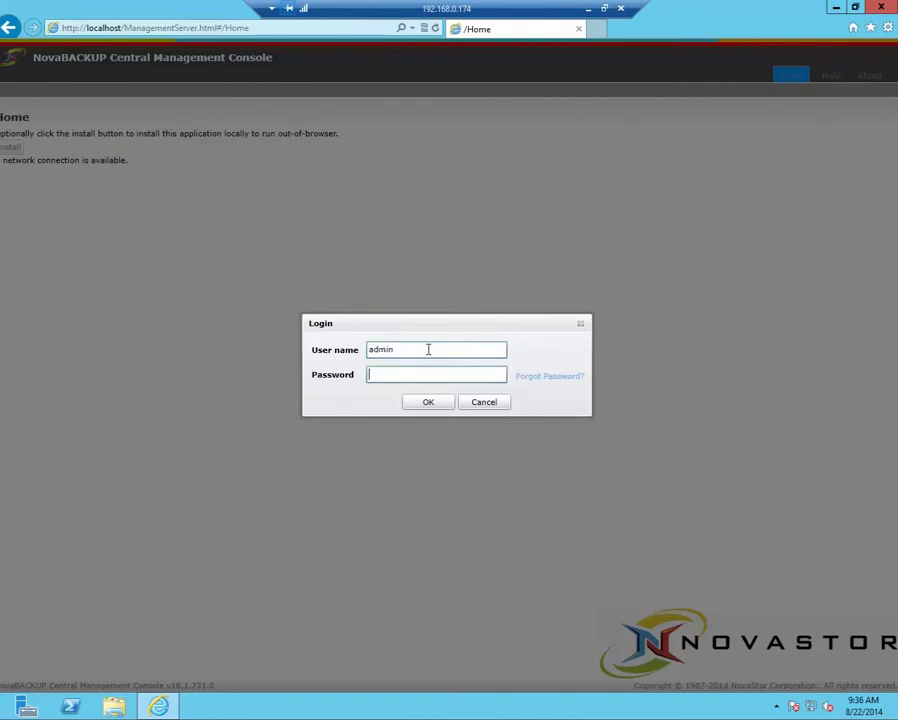
text(admi)
text(n)
key(Return)
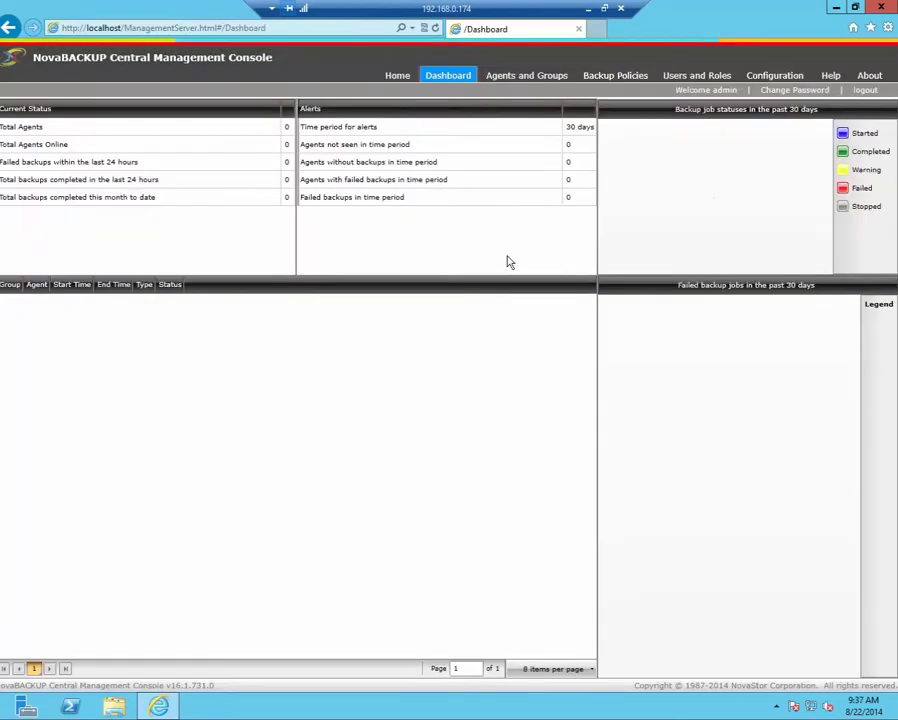
Install the console locally as an out-of-browser app from the Home page
click(398, 77)
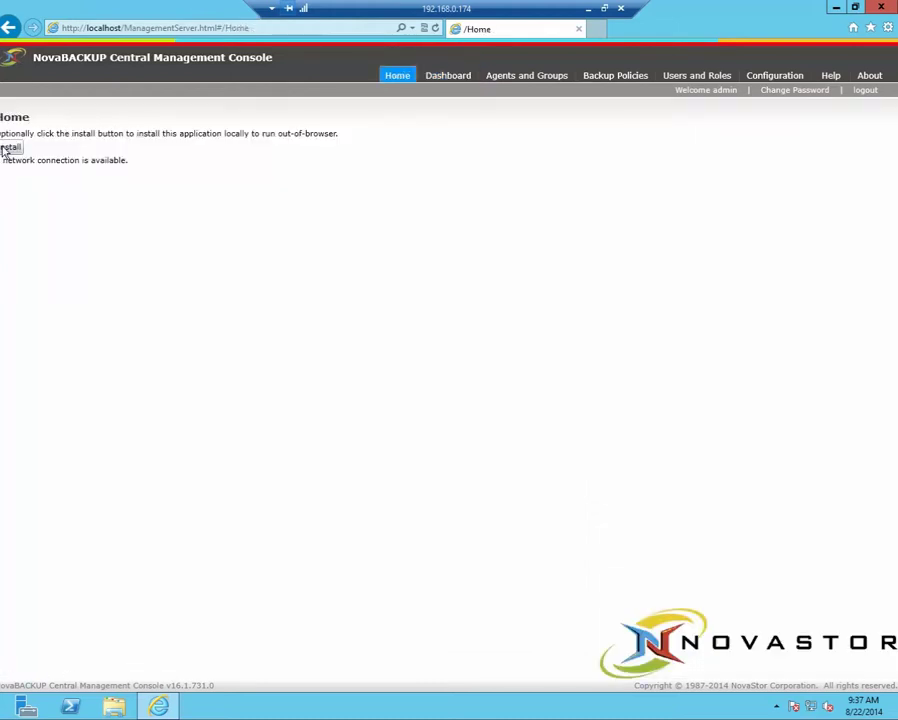
click(6, 150)
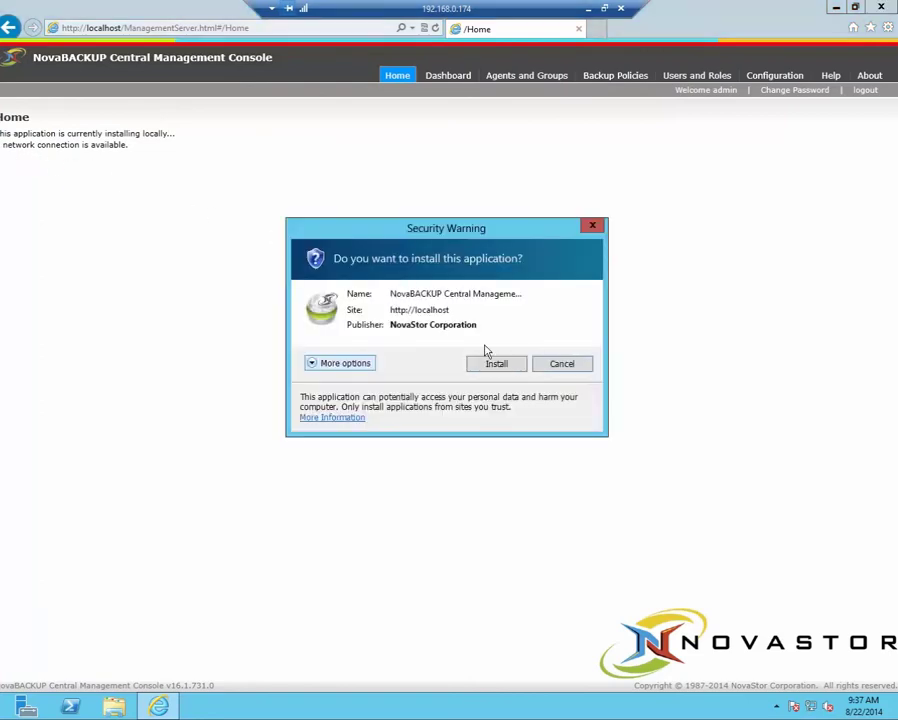
click(510, 367)
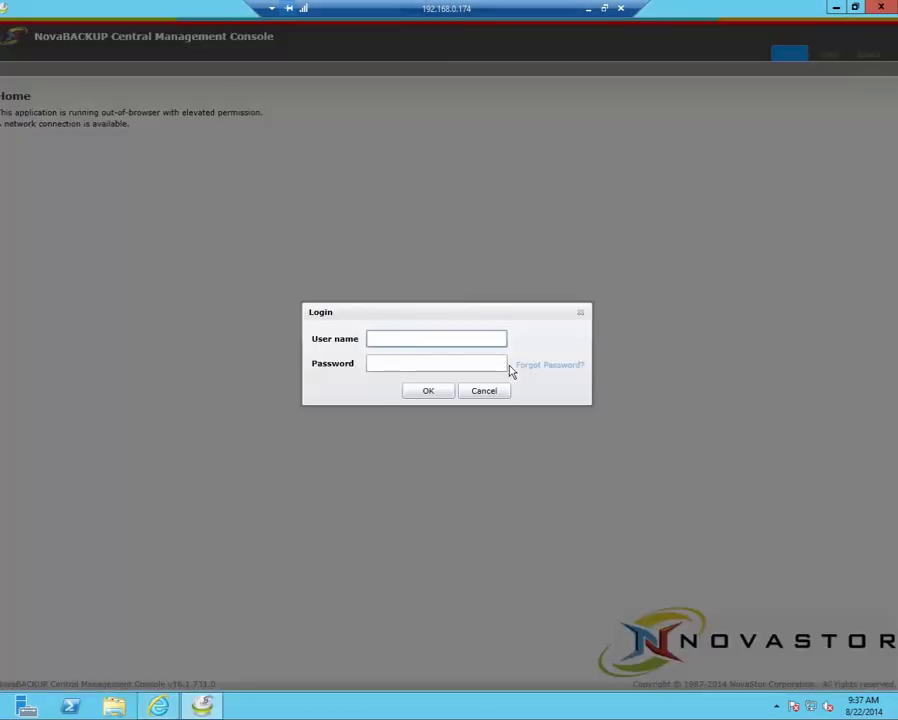
click(391, 337)
text(admi)
text(n)
key(Tab)
text(a)
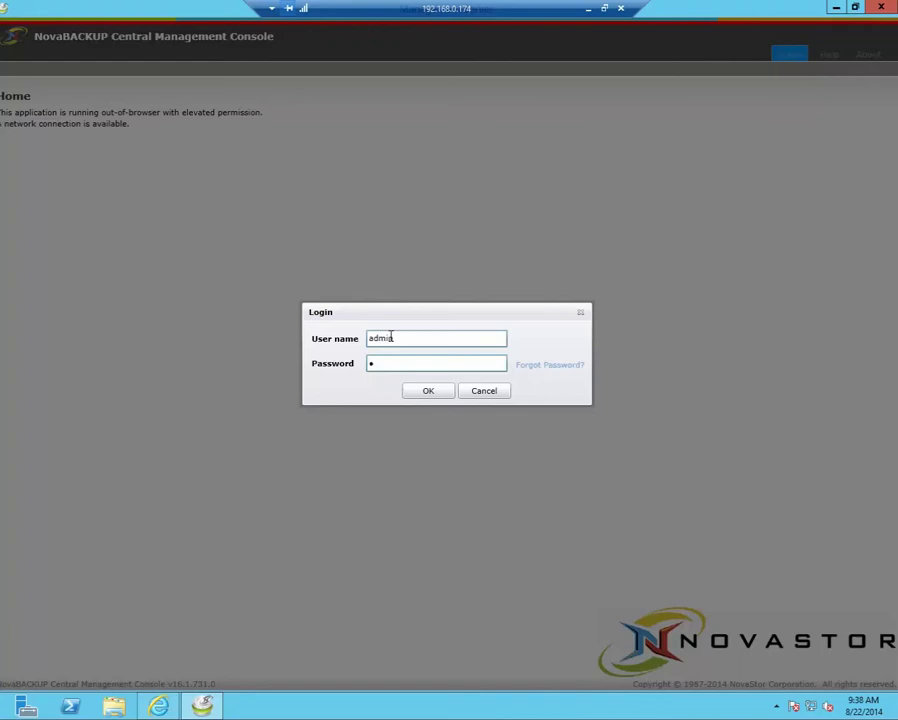
text(dmin)
key(Return)
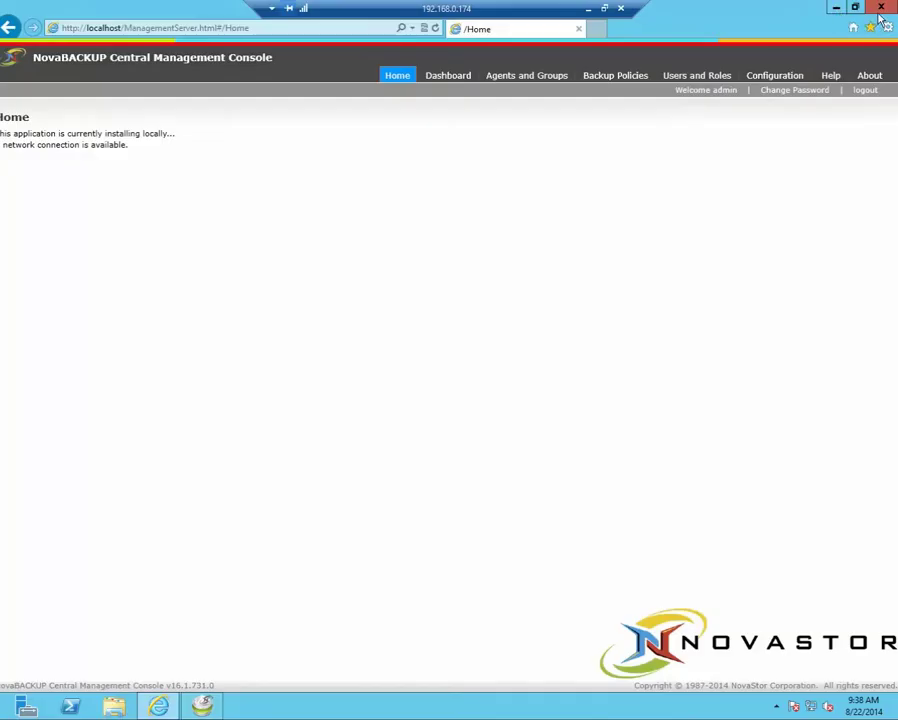
Close Internet Explorer and launch the installed NovaBACKUP console
click(880, 10)
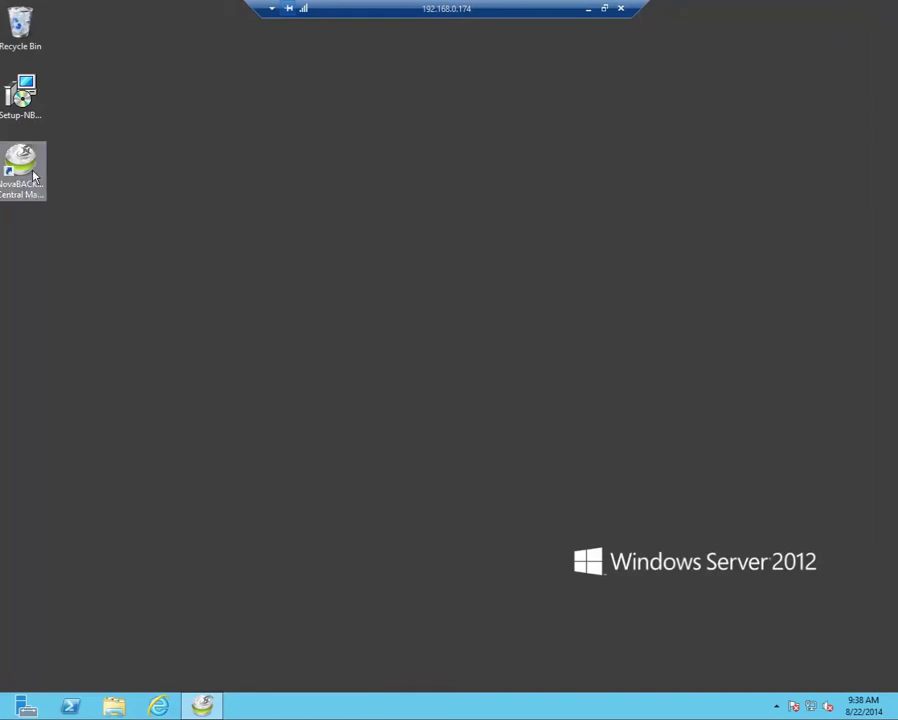
click(199, 708)
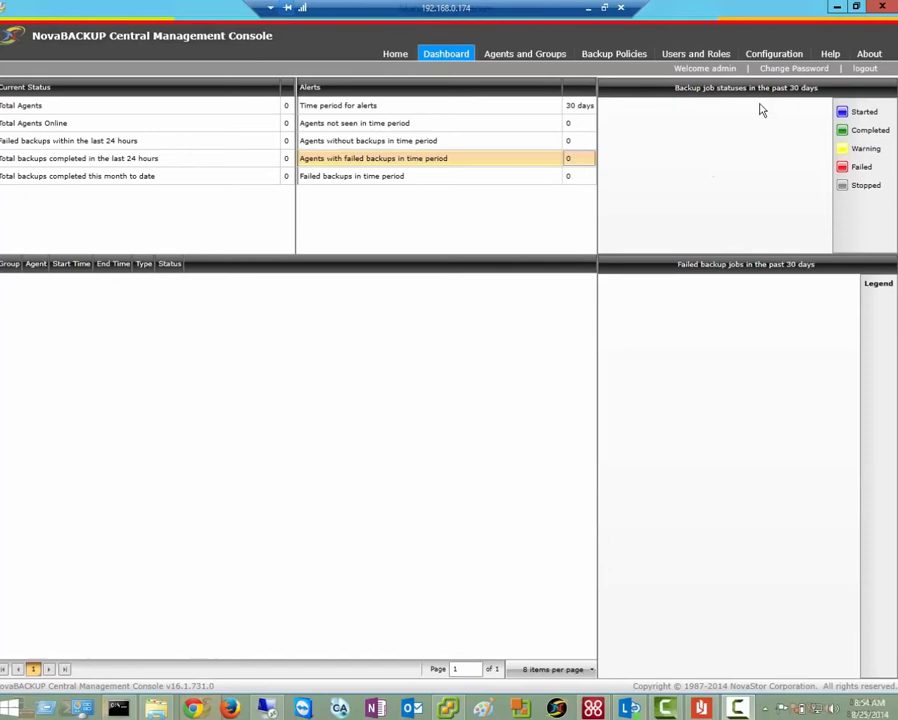
Open Activate License from the About page and choose the license-key option
click(867, 55)
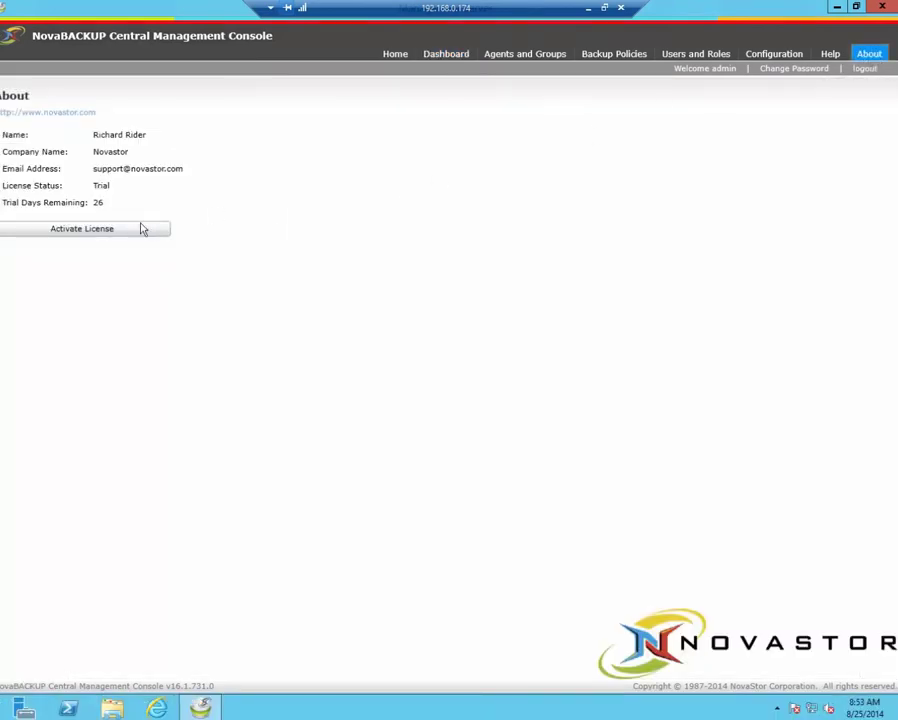
click(141, 228)
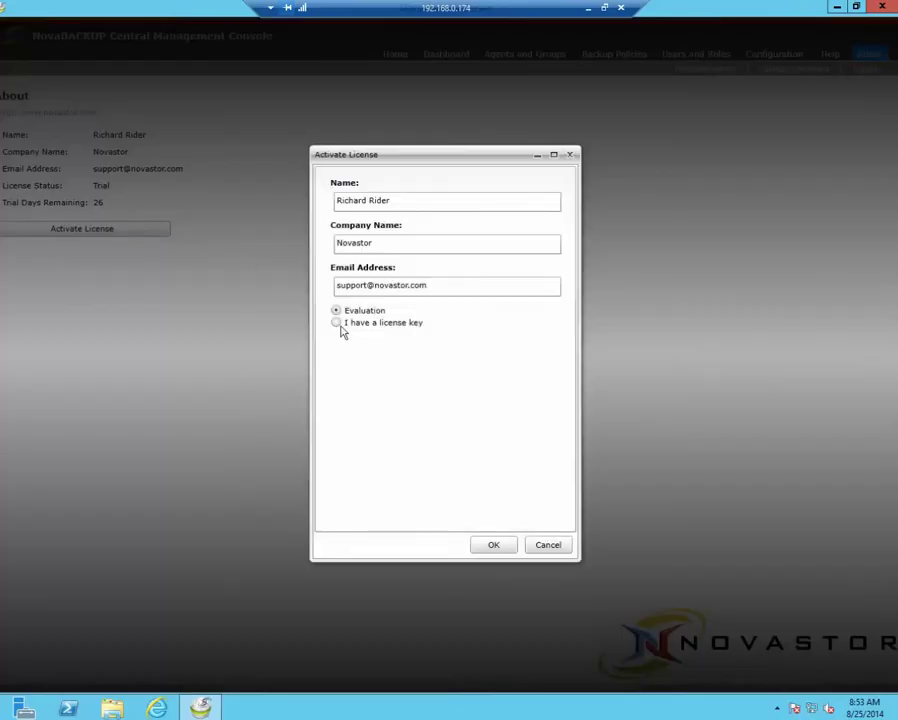
click(337, 323)
click(383, 360)
click(550, 548)
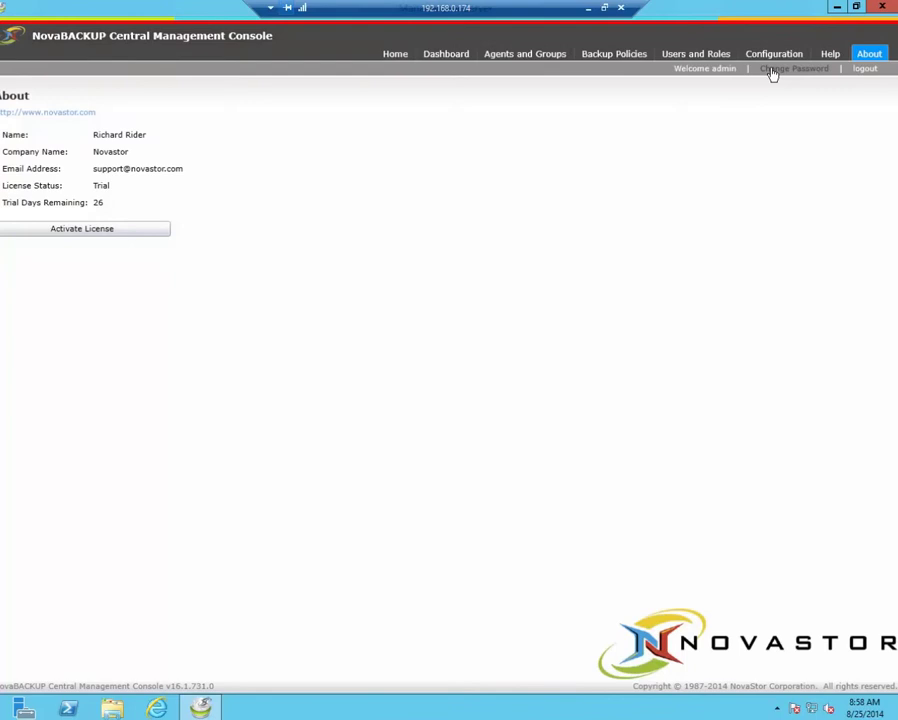
click(772, 70)
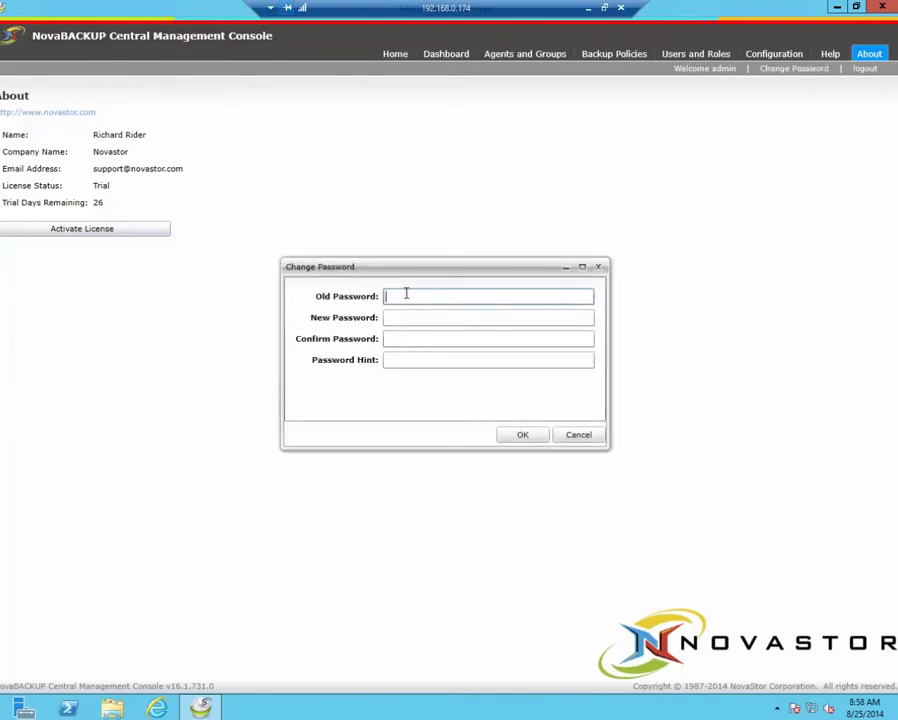
text(admin)
key(Tab)
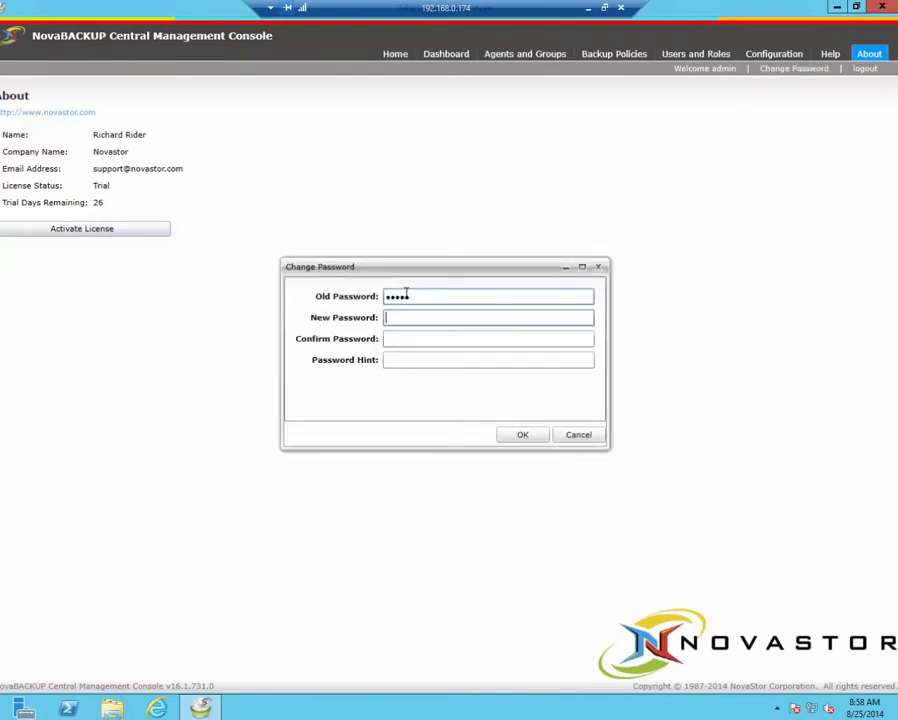
text(a)
key(Tab)
text(a)
key(Tab)
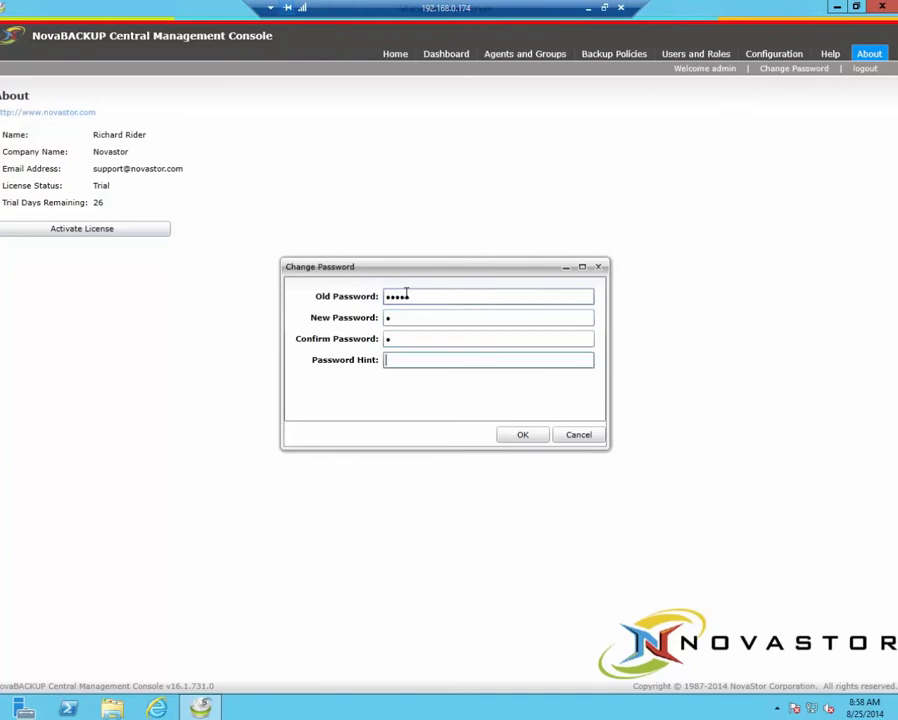
text(x)
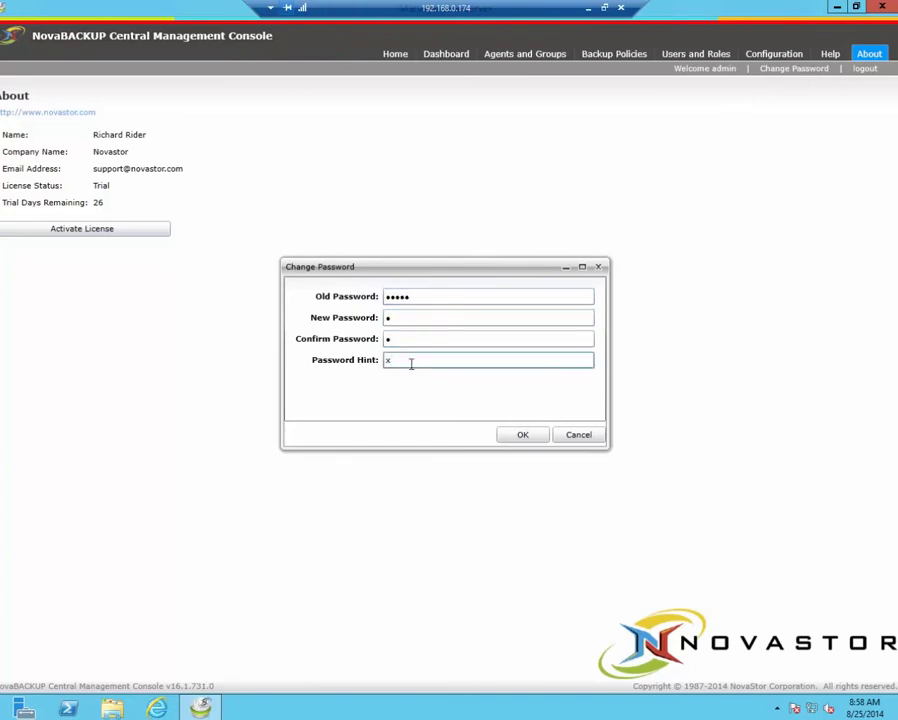
click(519, 435)
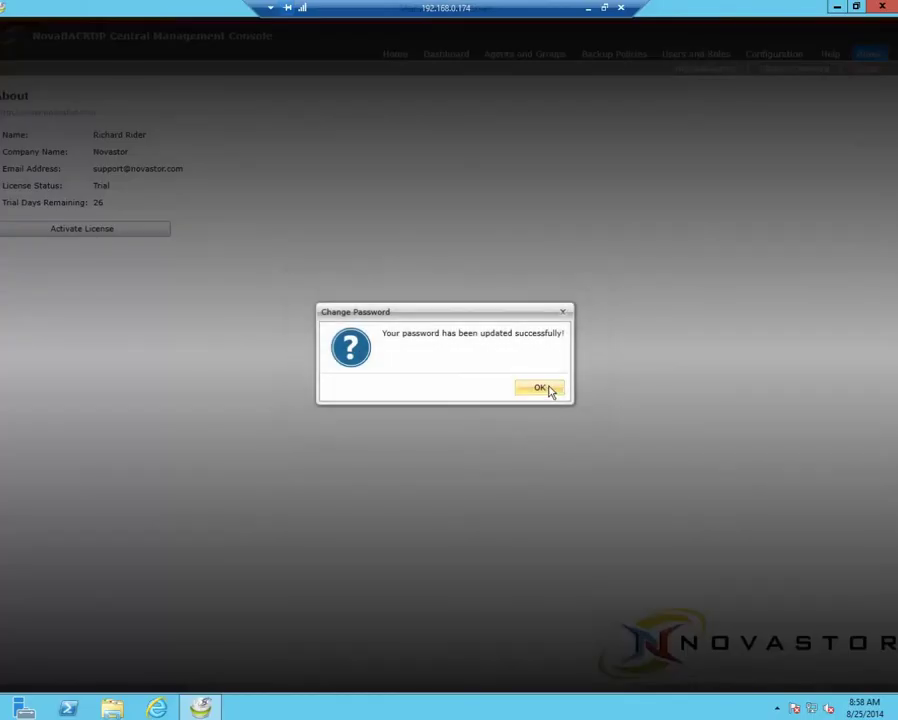
click(540, 388)
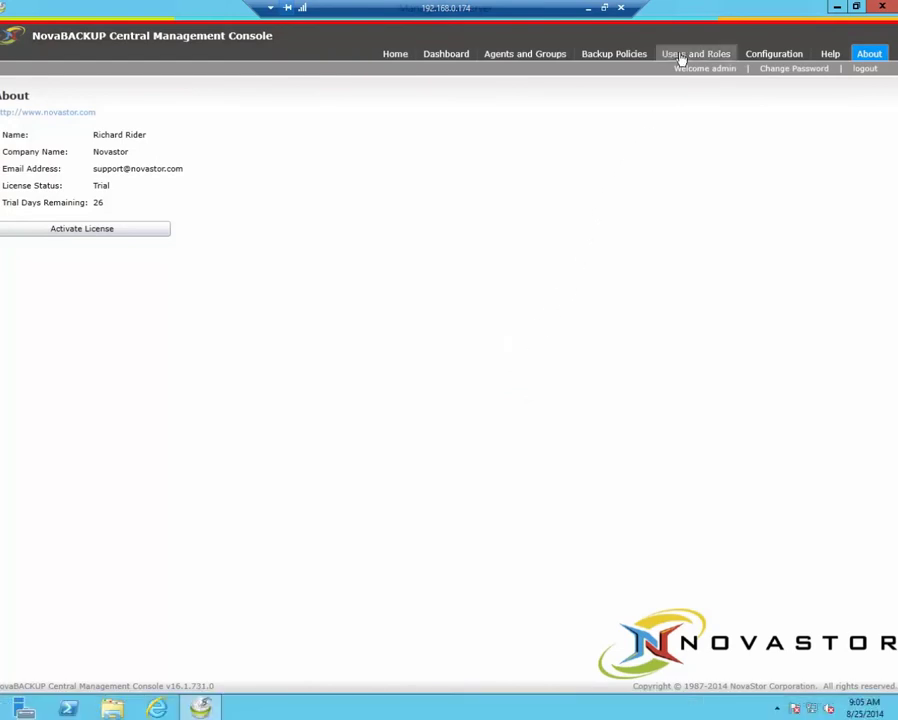
click(681, 57)
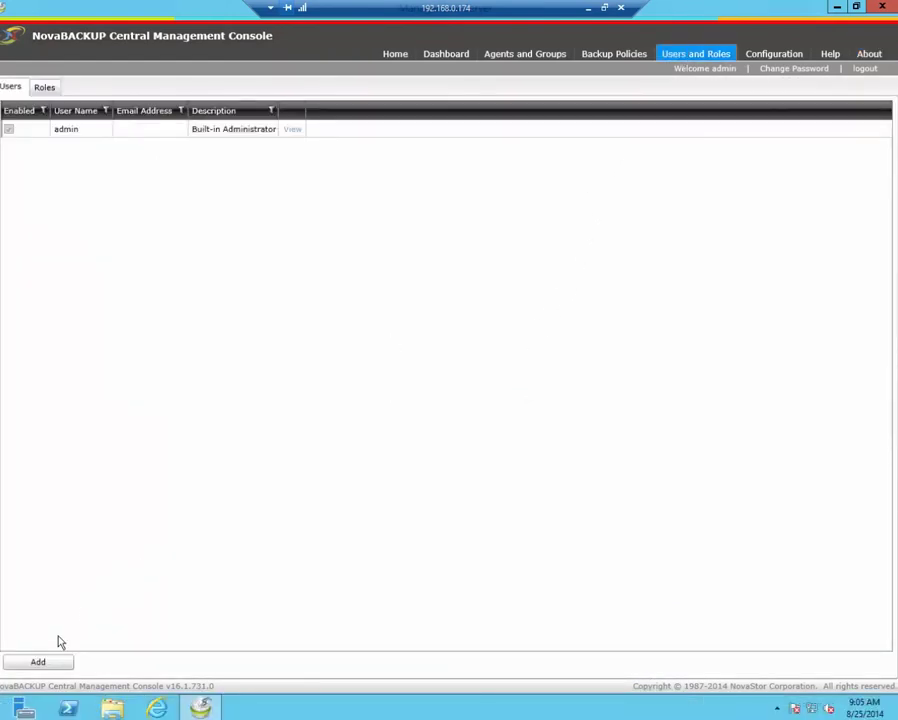
click(50, 662)
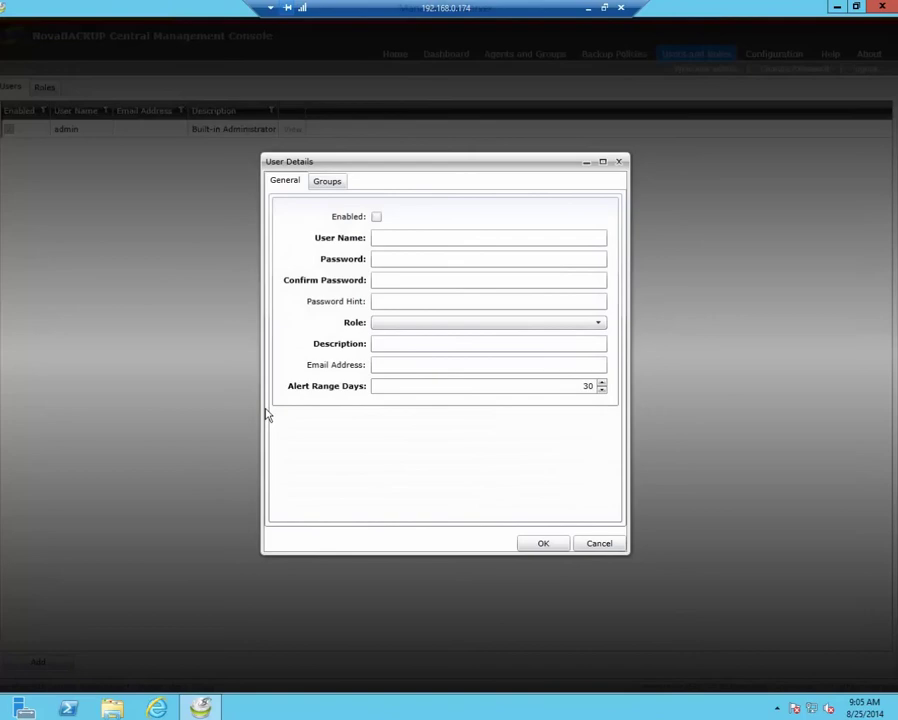
click(391, 237)
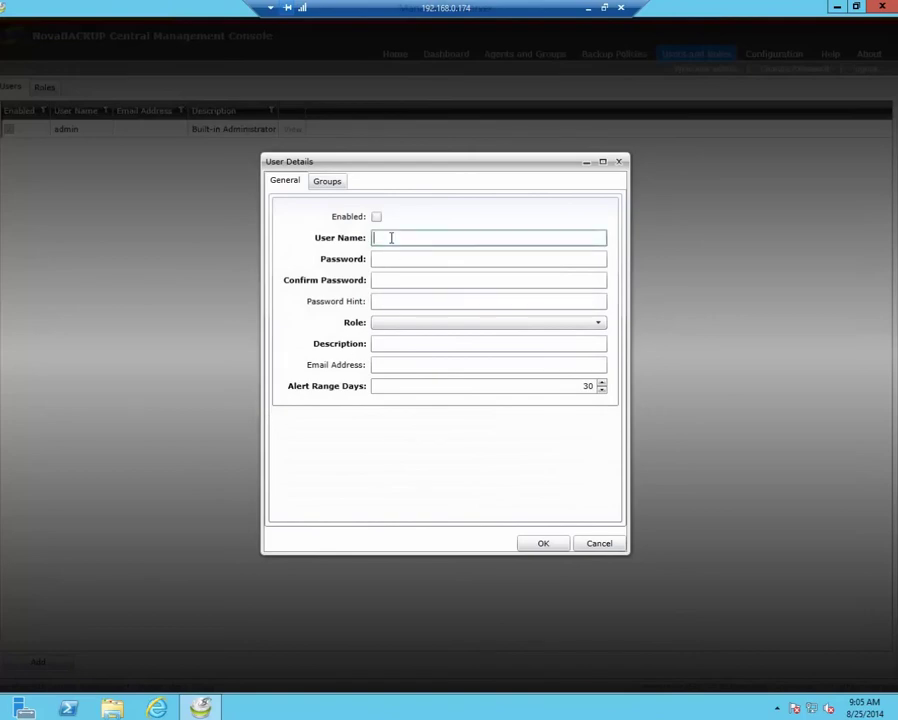
text(extr)
text(a admin)
click(422, 258)
text(a)
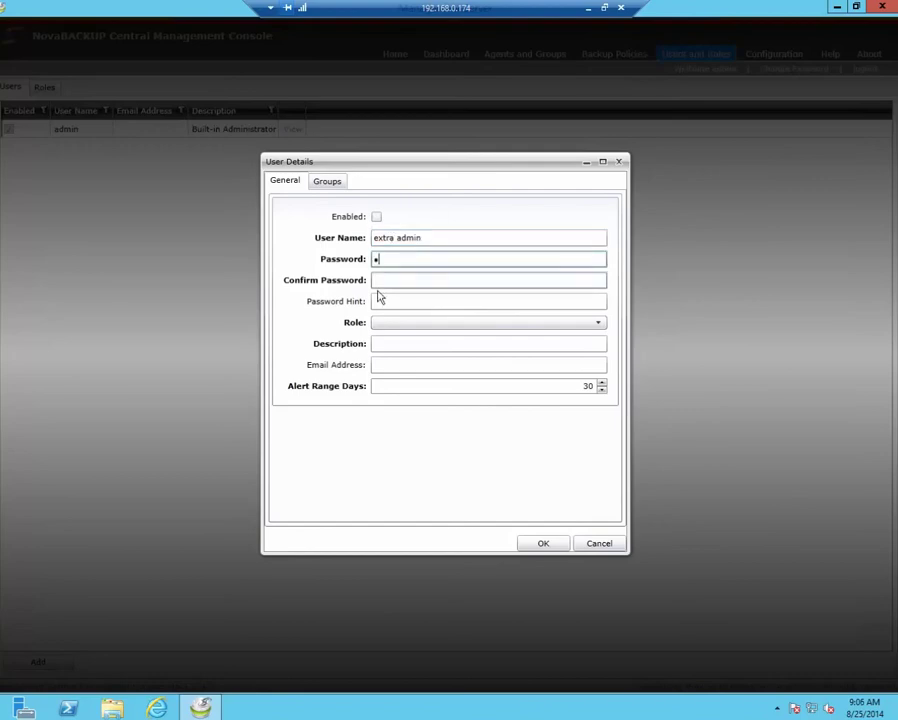
click(391, 282)
text(a)
click(379, 302)
text(x)
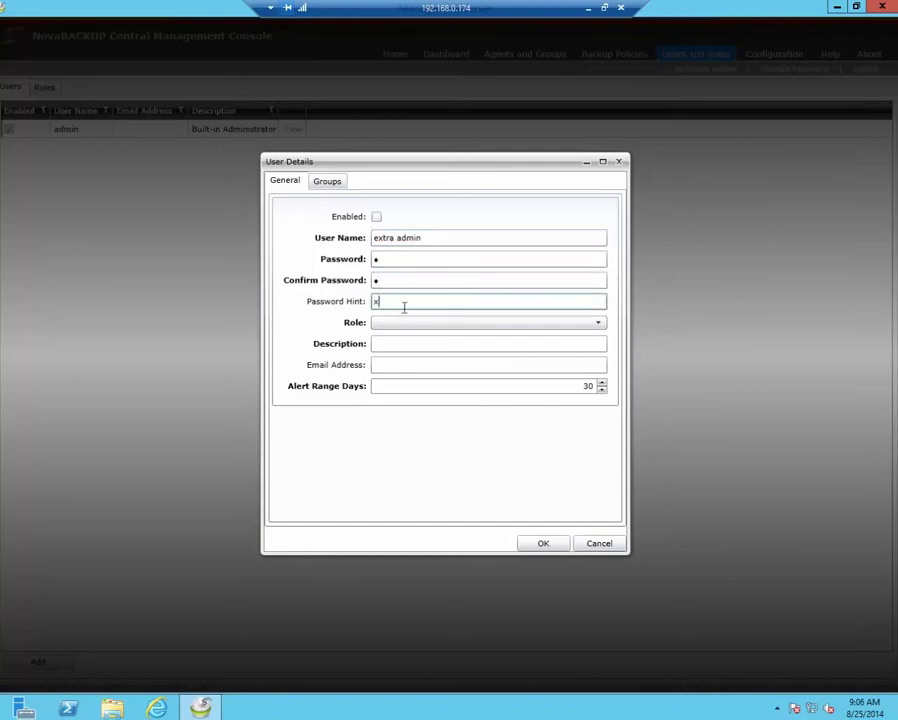
Give the user the Backup Operator role and description 'extra admin', then save it
click(503, 322)
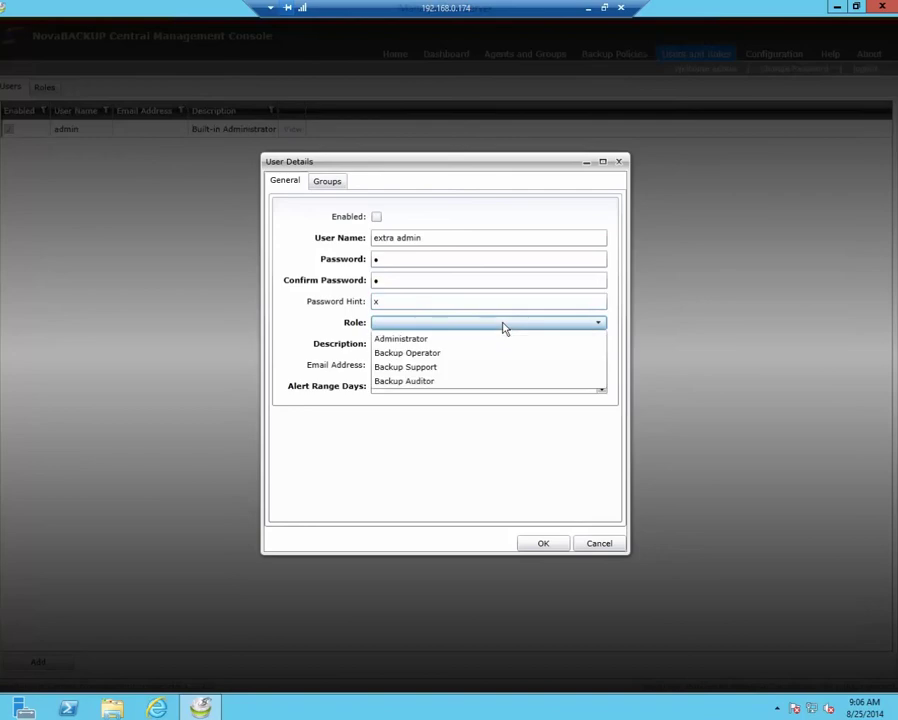
click(454, 356)
click(400, 343)
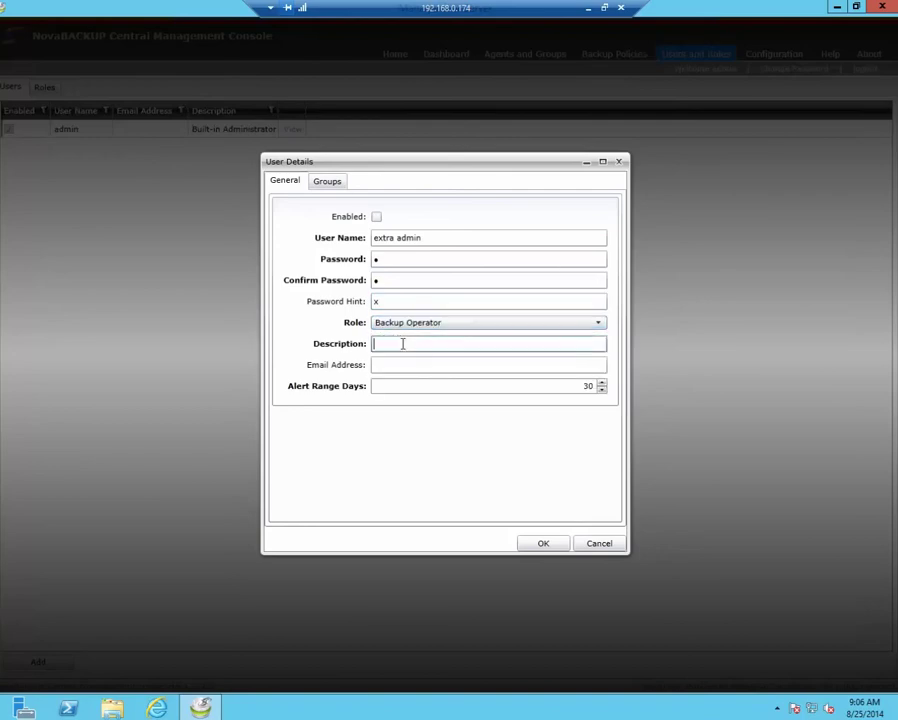
text(ex)
text(tra d)
key(BackSpace)
text(adm)
text(in)
click(540, 543)
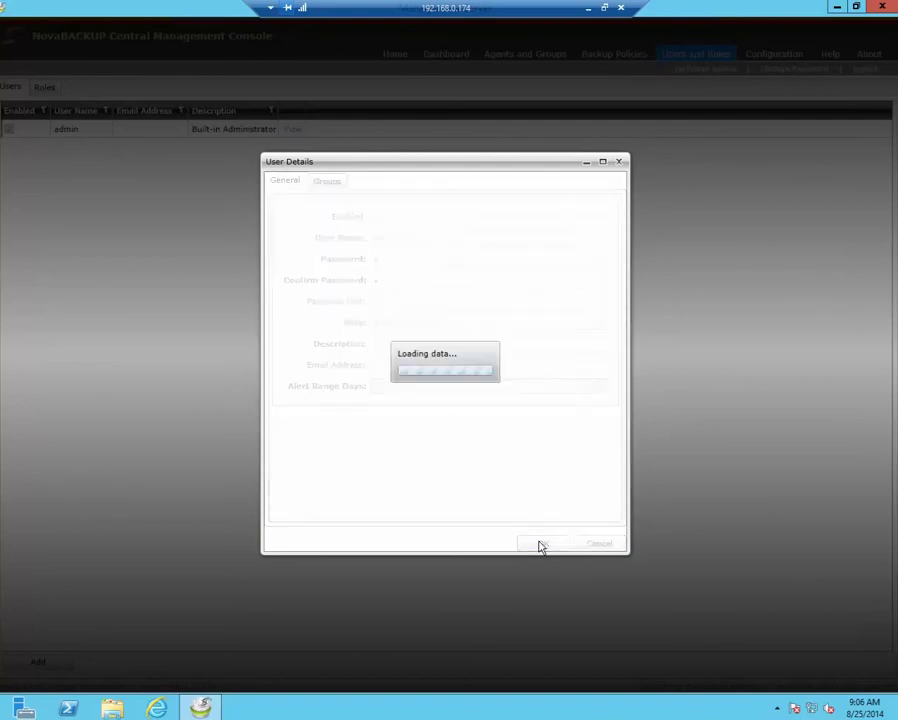